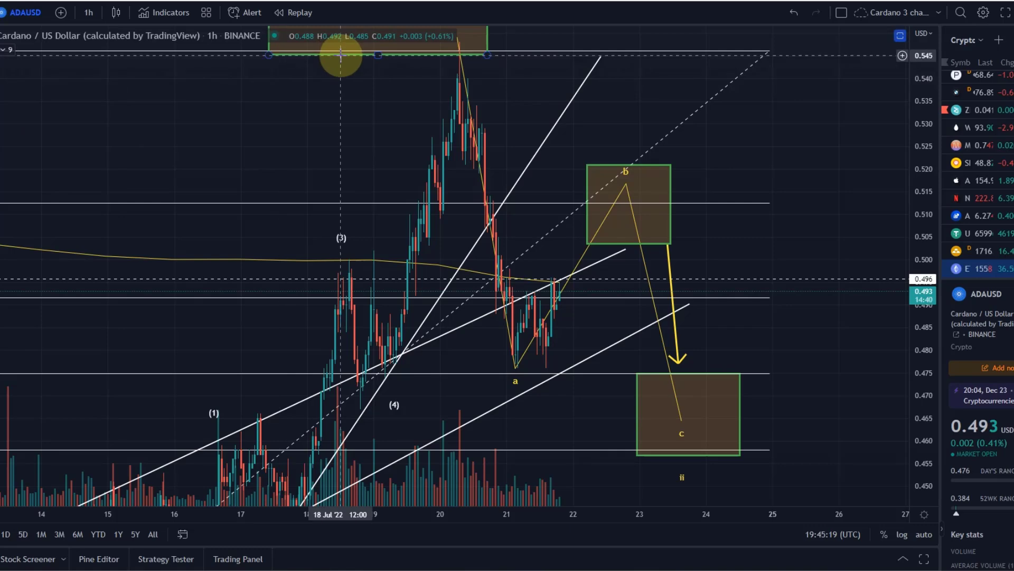
- Rescale the price axis to fit the wave count, then select the yellow (5)-a-b-c projection
{"action": "left_click_drag", "start_coordinate": [928, 141], "coordinate": [925, 193]}
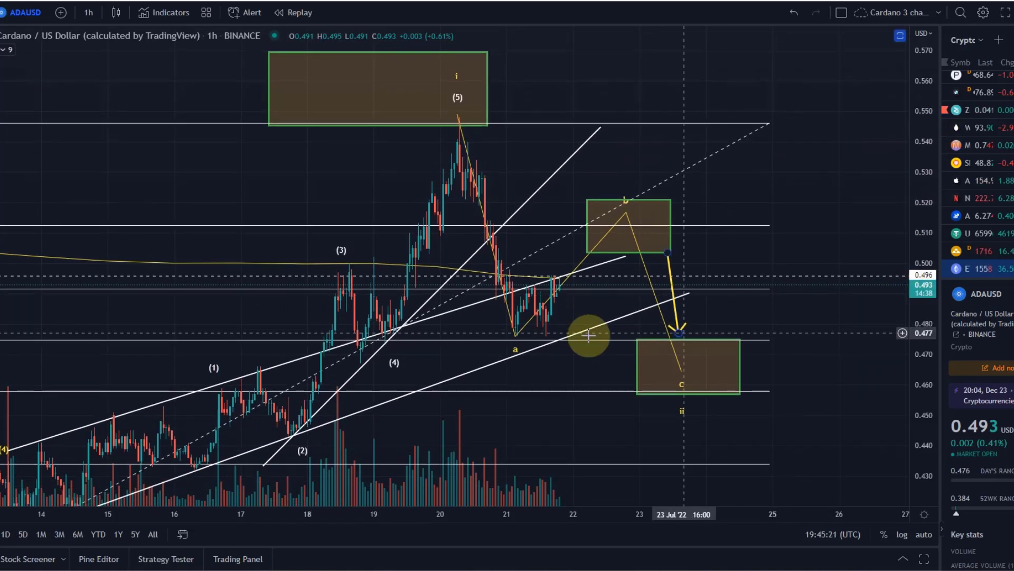
{"action": "left_click", "coordinate": [517, 348]}
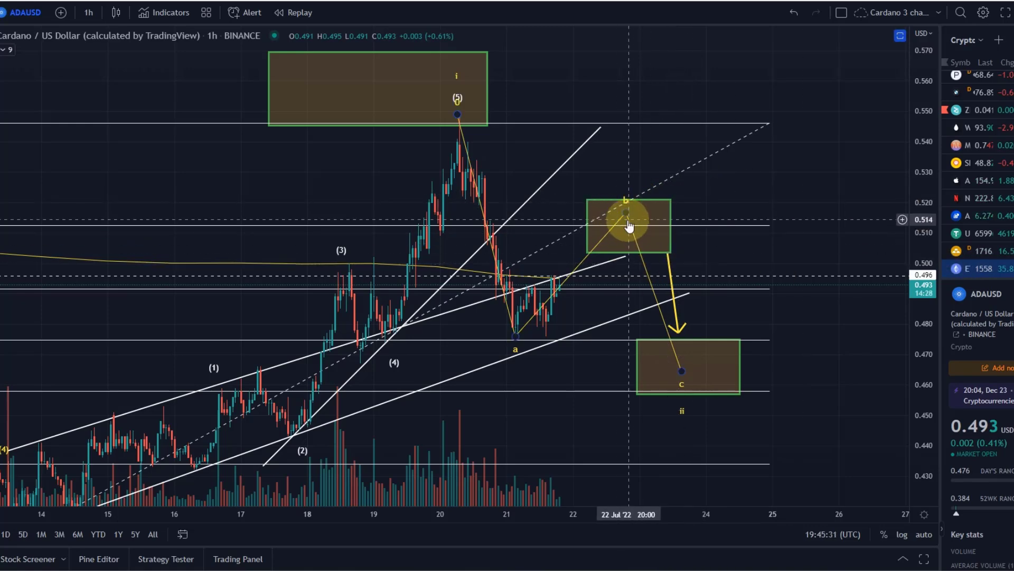
{"action": "scroll", "coordinate": [597, 217], "scroll_direction": "down", "scroll_amount": 3}
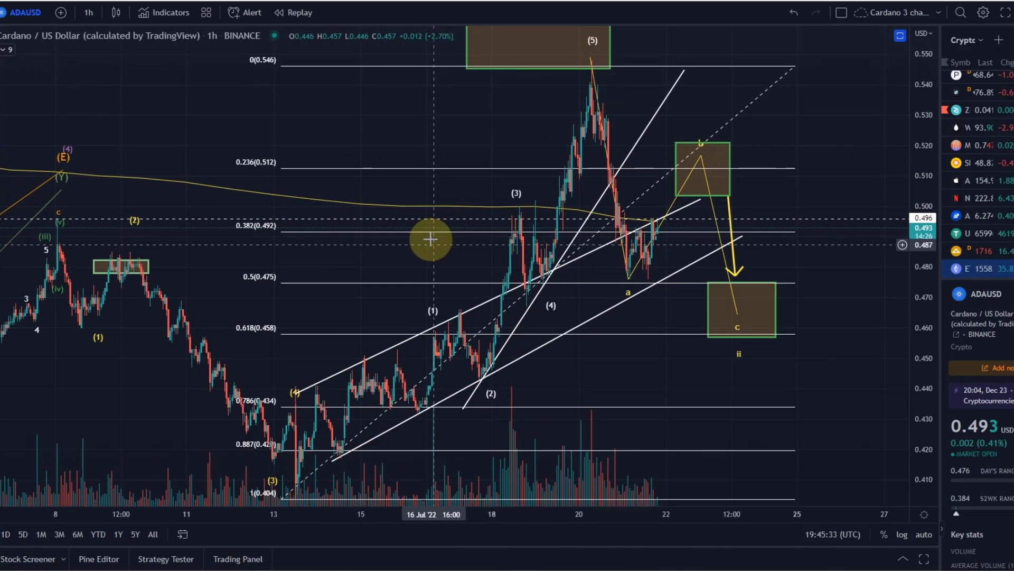
- Review the earlier 0.404–0.546 Fibonacci retracement levels and compress the price range to show lower lows
{"action": "left_click_drag", "start_coordinate": [256, 457], "coordinate": [266, 419]}
{"action": "left_click", "coordinate": [315, 458]}
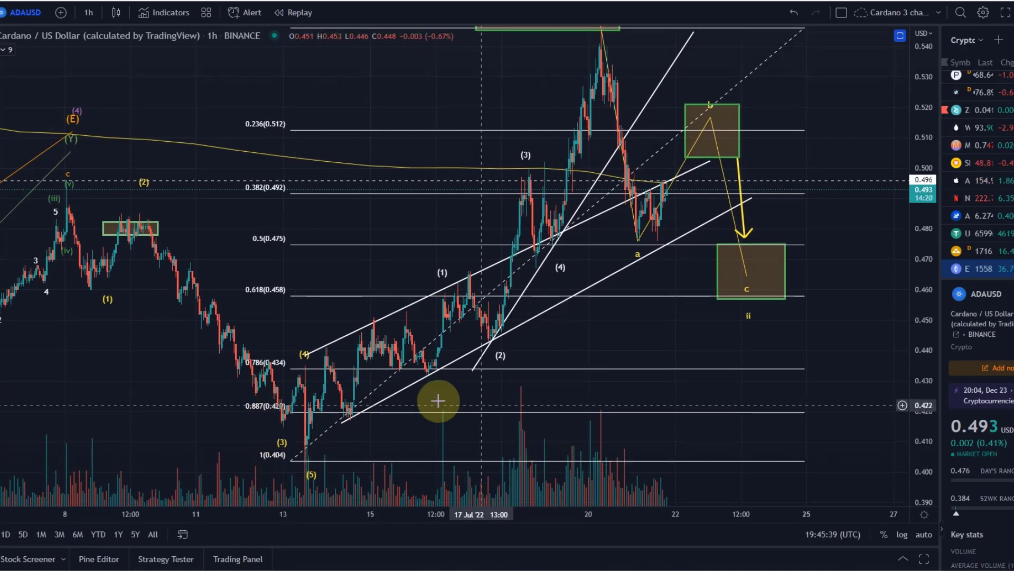
{"action": "left_click_drag", "start_coordinate": [908, 207], "coordinate": [936, 307]}
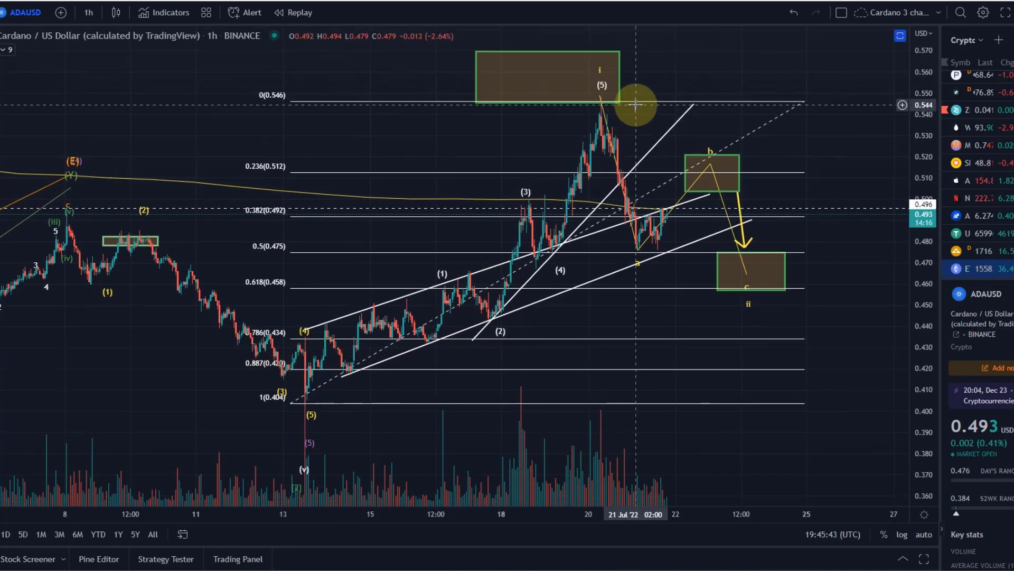
{"action": "scroll", "coordinate": [391, 248], "scroll_direction": "down", "scroll_amount": 2}
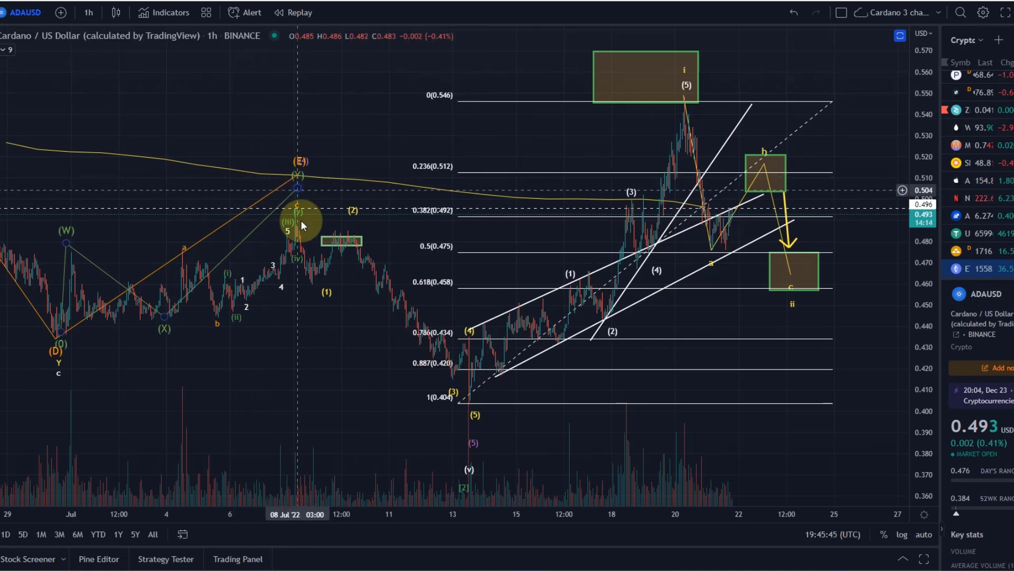
- Check the existing retracement, yellow zigzag and wave b box, then draw a Fibonacci retracement from the wave i top
{"action": "left_click_drag", "start_coordinate": [525, 235], "coordinate": [436, 389]}
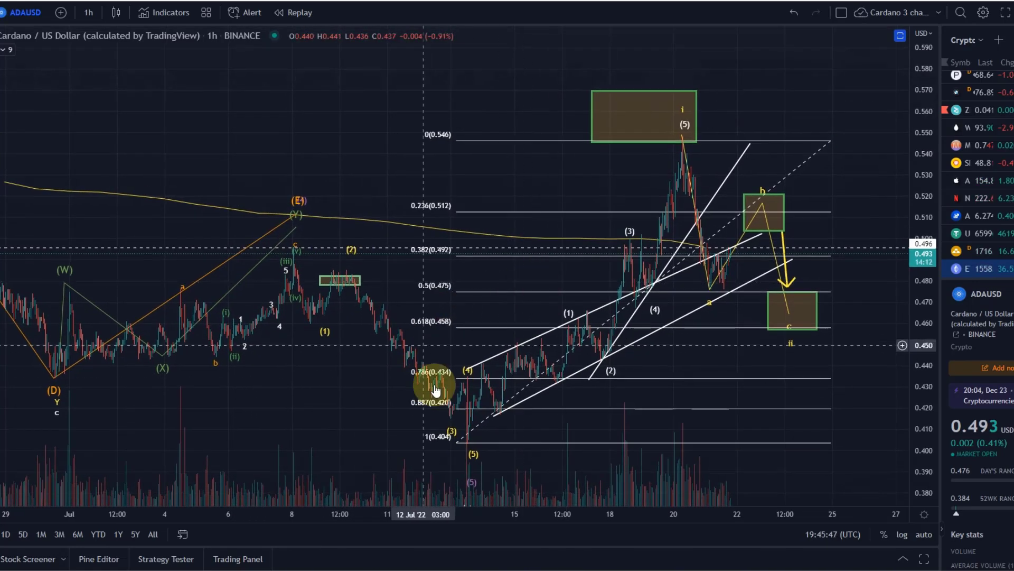
{"action": "left_click", "coordinate": [669, 138]}
{"action": "scroll", "coordinate": [665, 132], "scroll_direction": "up", "scroll_amount": 2}
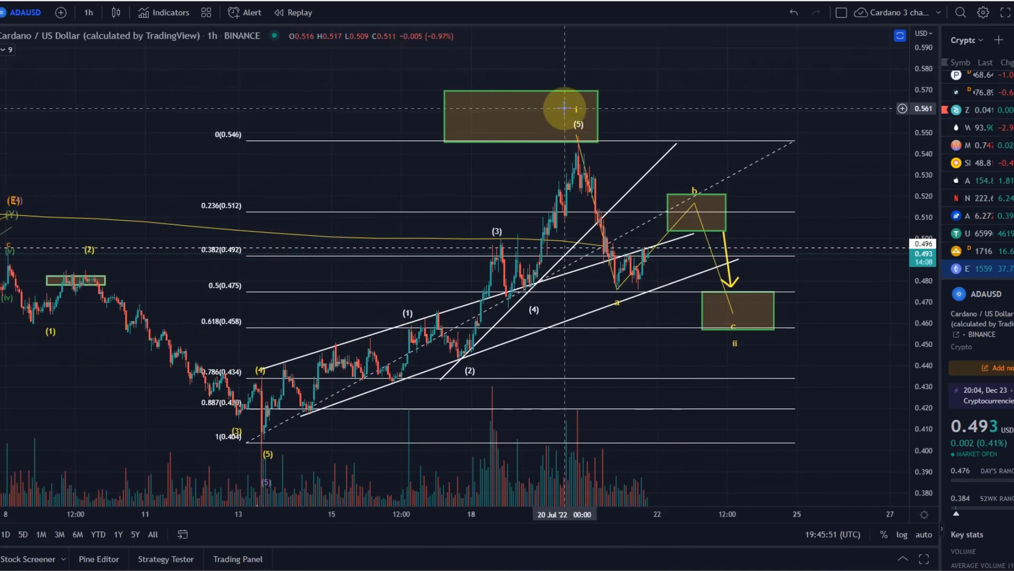
{"action": "left_click", "coordinate": [579, 156]}
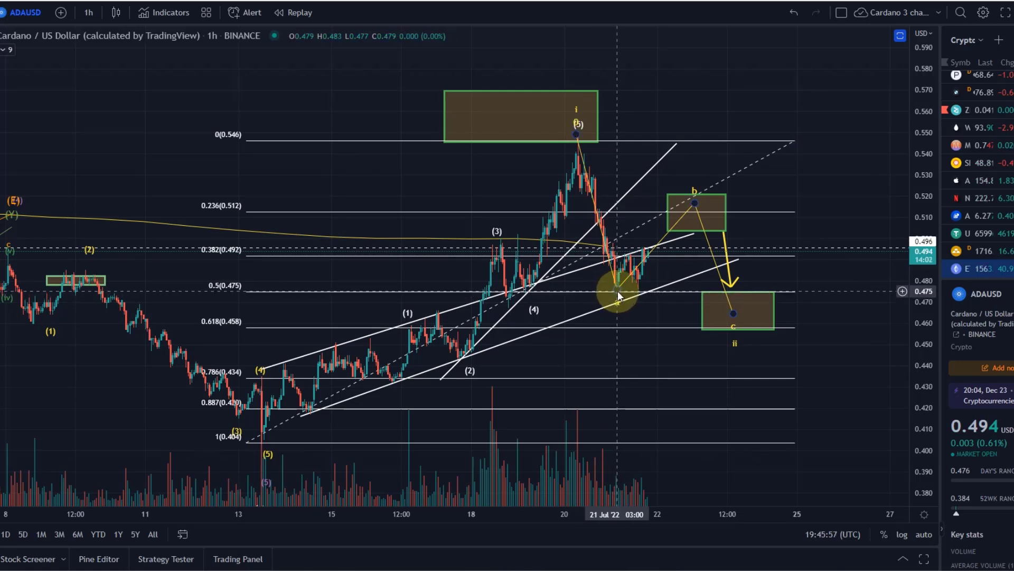
{"action": "left_click", "coordinate": [698, 229]}
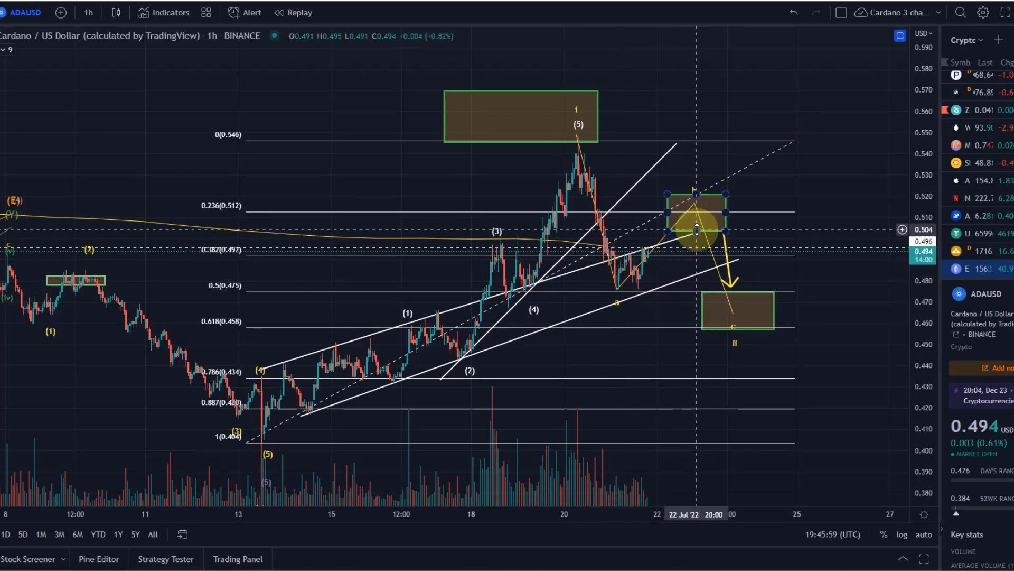
{"action": "left_click", "coordinate": [108, 63]}
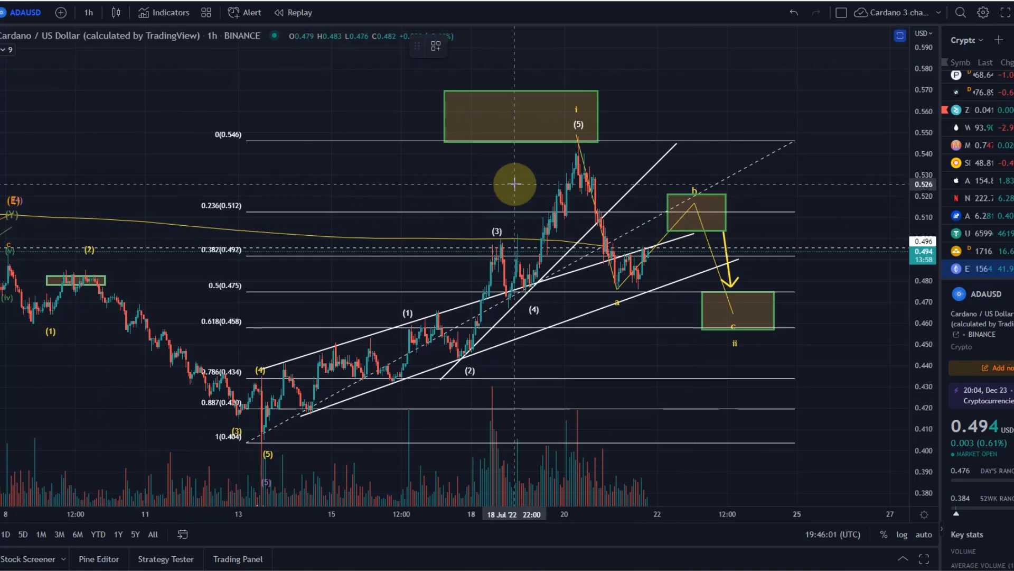
{"action": "left_click_drag", "start_coordinate": [525, 136], "coordinate": [853, 289]}
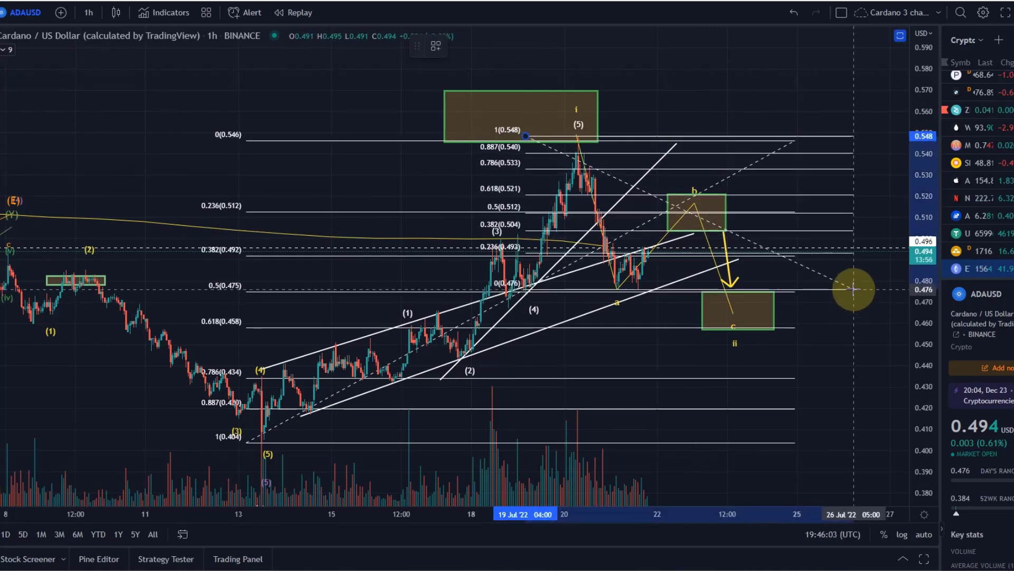
- Place the correction's a point on the 0.476 wave a low and its b point atop the b box
{"action": "left_click_drag", "start_coordinate": [926, 328], "coordinate": [924, 82]}
{"action": "left_click_drag", "start_coordinate": [909, 217], "coordinate": [732, 219]}
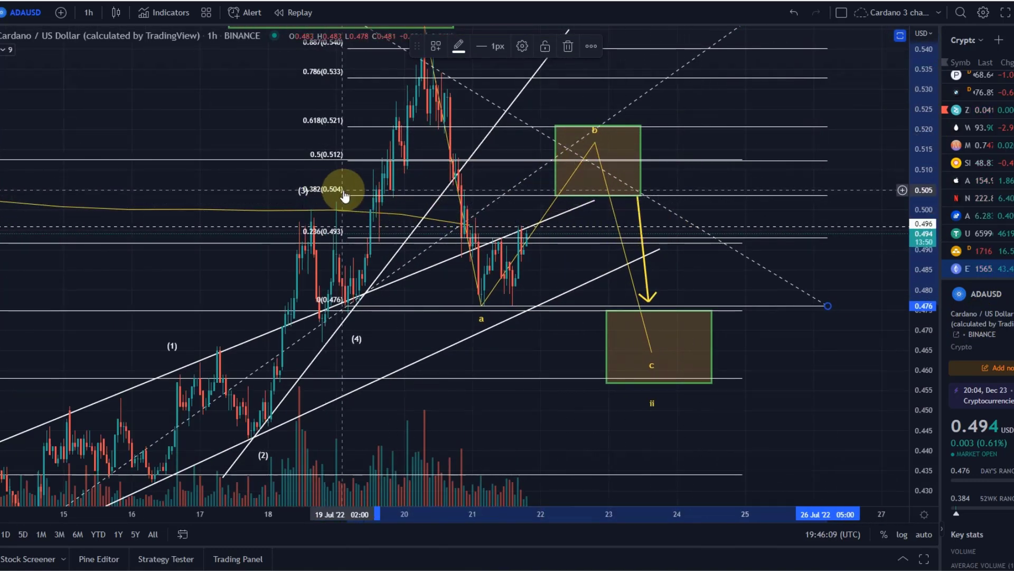
{"action": "mouse_move", "coordinate": [484, 317]}
{"action": "left_mouse_down"}
{"action": "mouse_move", "coordinate": [488, 297]}
{"action": "mouse_move", "coordinate": [562, 233]}
{"action": "mouse_move", "coordinate": [489, 324]}
{"action": "mouse_move", "coordinate": [485, 306]}
{"action": "left_mouse_up"}
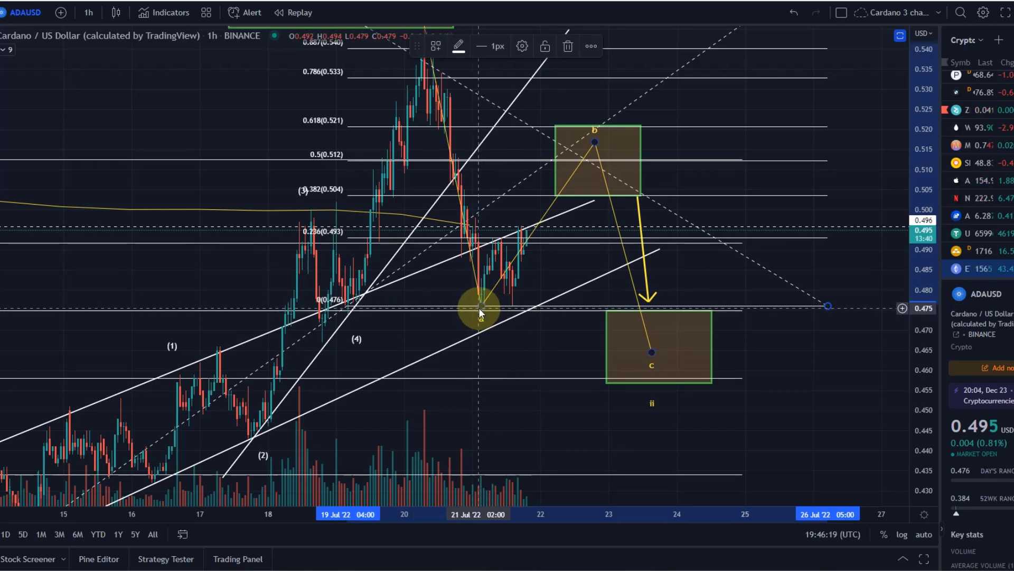
{"action": "mouse_move", "coordinate": [477, 307]}
{"action": "left_mouse_down"}
{"action": "mouse_move", "coordinate": [477, 288]}
{"action": "mouse_move", "coordinate": [453, 293]}
{"action": "mouse_move", "coordinate": [479, 304]}
{"action": "left_mouse_up"}
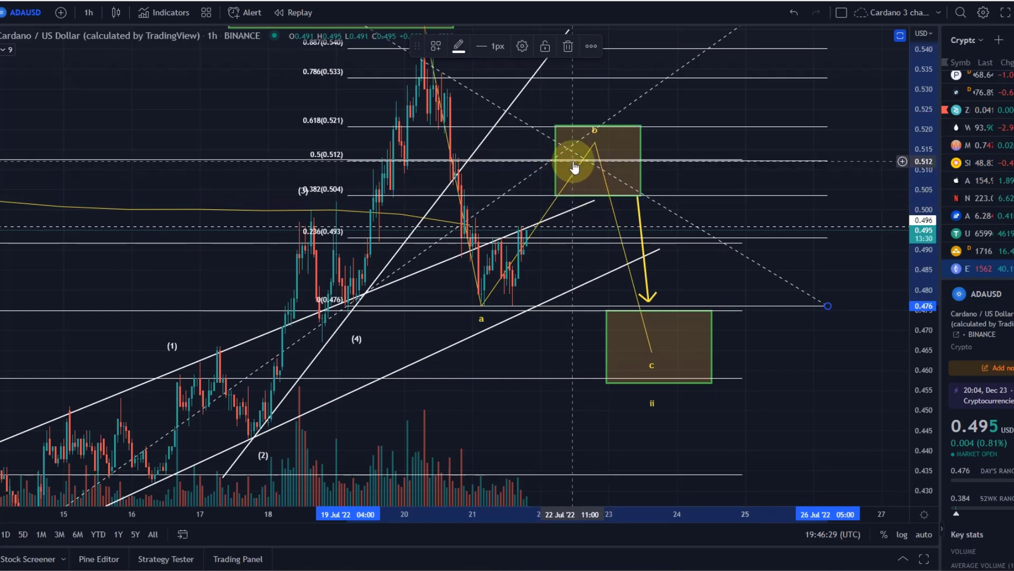
{"action": "mouse_move", "coordinate": [584, 132]}
{"action": "left_mouse_down"}
{"action": "mouse_move", "coordinate": [550, 200]}
{"action": "mouse_move", "coordinate": [591, 138]}
{"action": "left_mouse_up"}
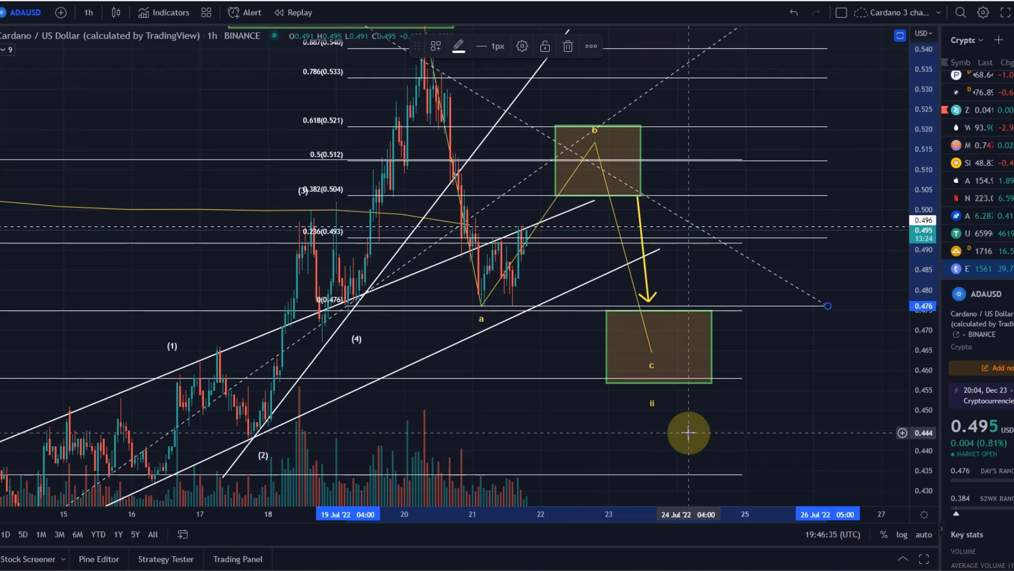
- Enlarge the chart pane, then stretch the Fibonacci retracement from the 0.548 high down to 0.402
{"action": "scroll", "coordinate": [798, 318], "scroll_direction": "down", "scroll_amount": 3}
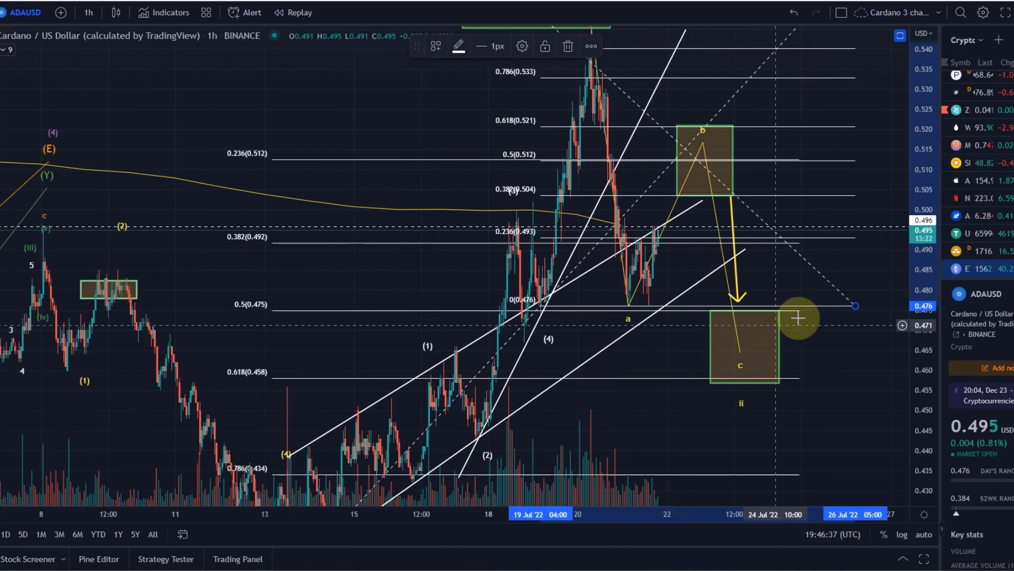
{"action": "double_click", "coordinate": [659, 386]}
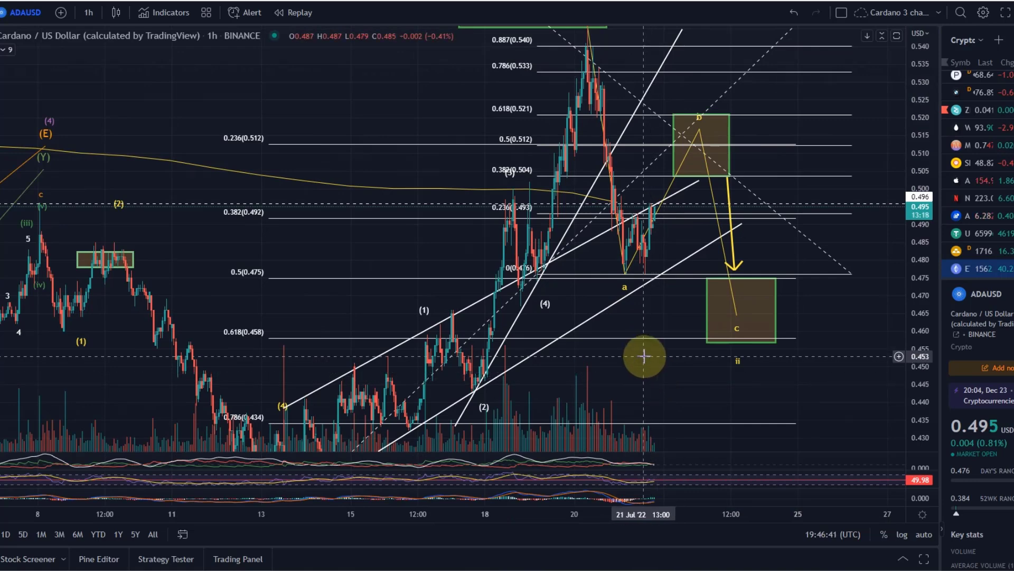
{"action": "double_click", "coordinate": [652, 372]}
{"action": "scroll", "coordinate": [807, 251], "scroll_direction": "down", "scroll_amount": 2}
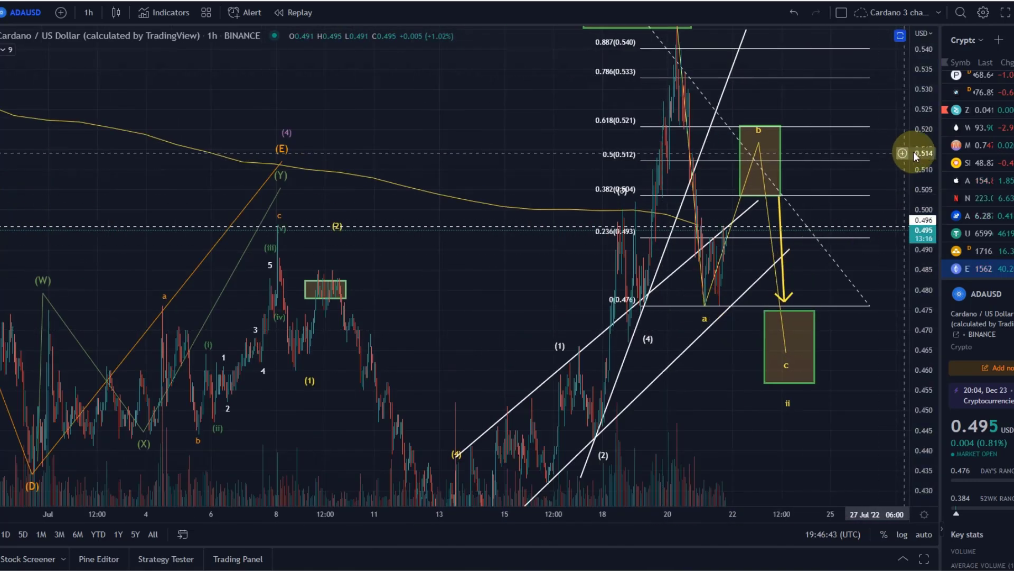
{"action": "left_click_drag", "start_coordinate": [921, 158], "coordinate": [927, 387]}
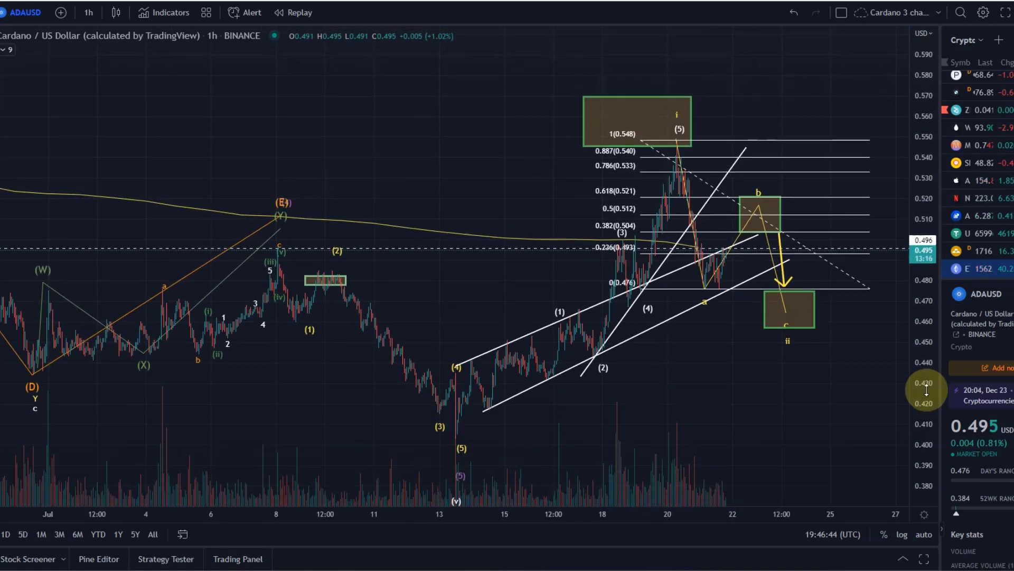
{"action": "left_click", "coordinate": [641, 293]}
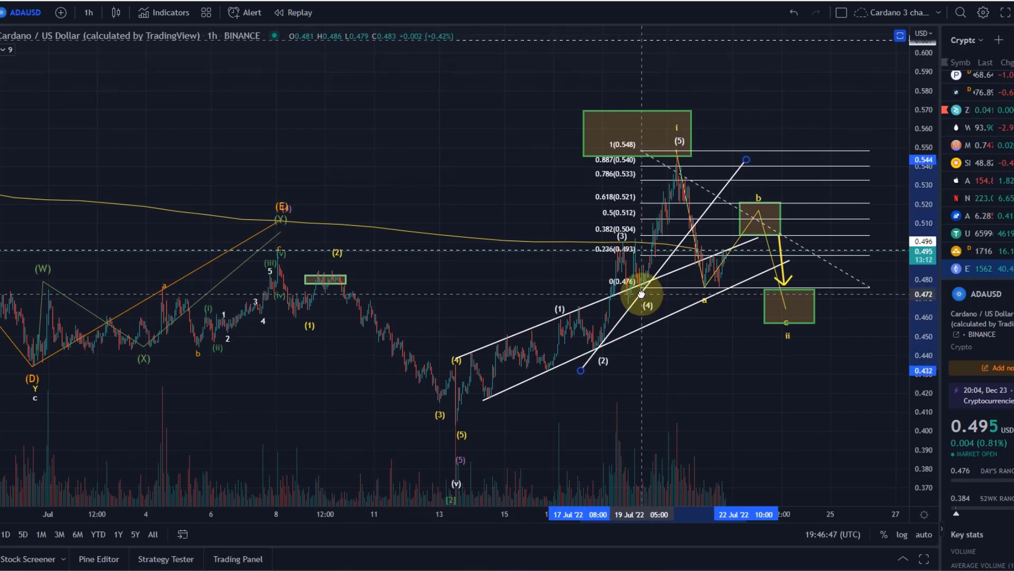
{"action": "left_click", "coordinate": [661, 287]}
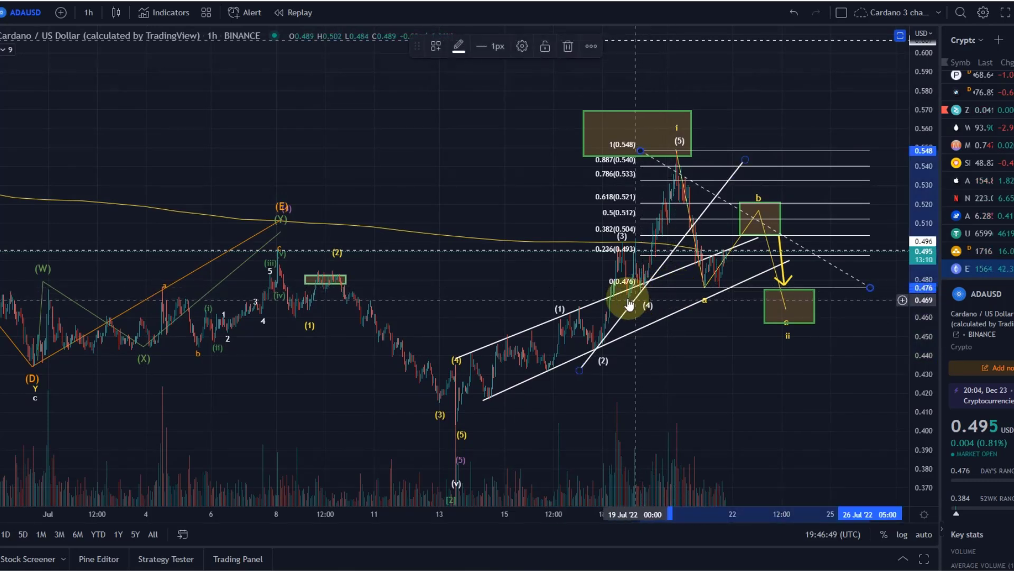
{"action": "mouse_move", "coordinate": [870, 288]}
{"action": "left_mouse_down"}
{"action": "mouse_move", "coordinate": [722, 380]}
{"action": "mouse_move", "coordinate": [832, 426]}
{"action": "left_mouse_up"}
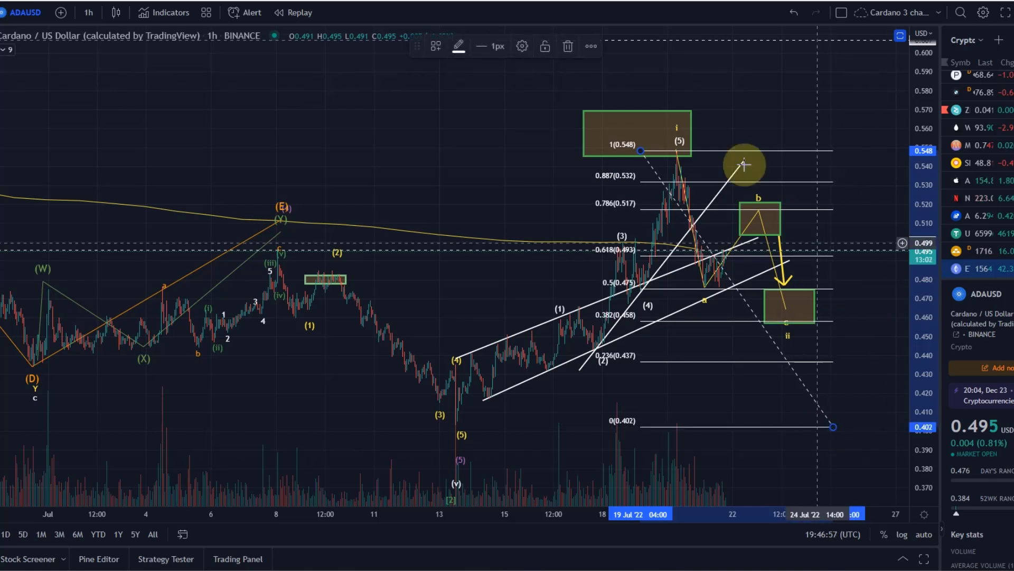
{"action": "left_click_drag", "start_coordinate": [637, 154], "coordinate": [658, 151]}
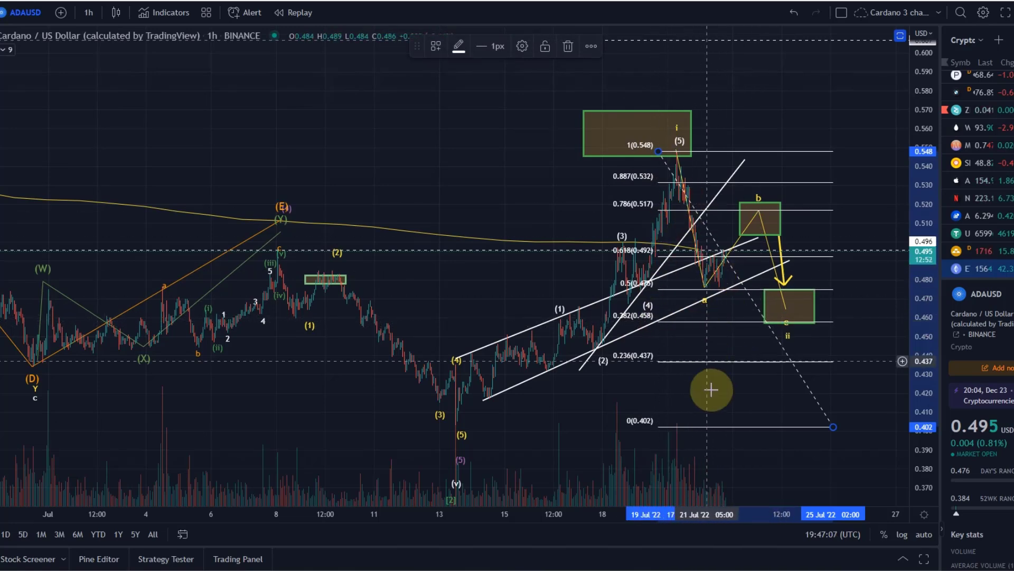
- Delete the old retracement and draw a new one from the 0.403 low to the 0.546 high
{"action": "key", "text": "Delete"}
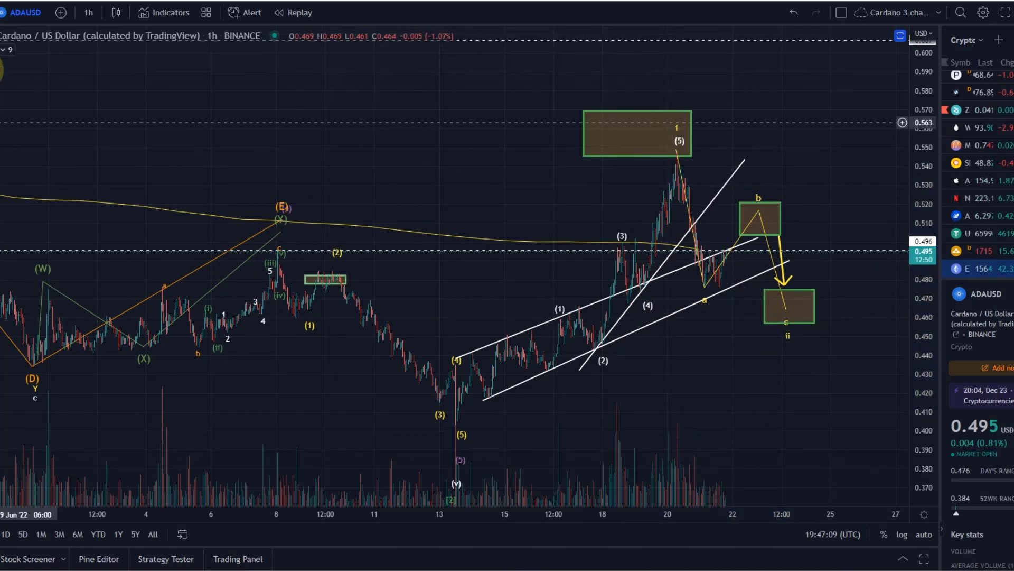
{"action": "left_click", "coordinate": [591, 425]}
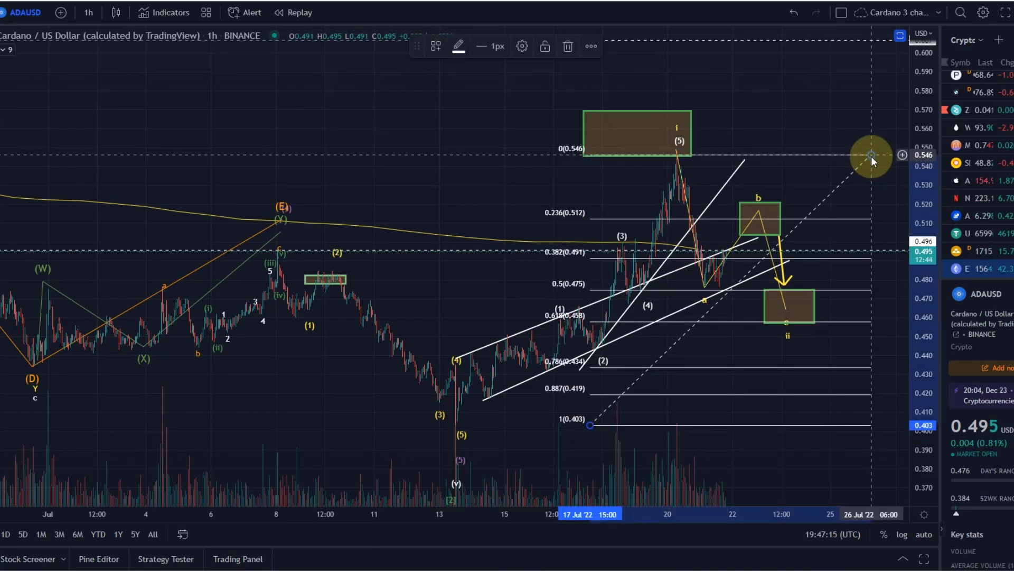
{"action": "left_click", "coordinate": [872, 155]}
{"action": "left_click_drag", "start_coordinate": [581, 278], "coordinate": [552, 249]}
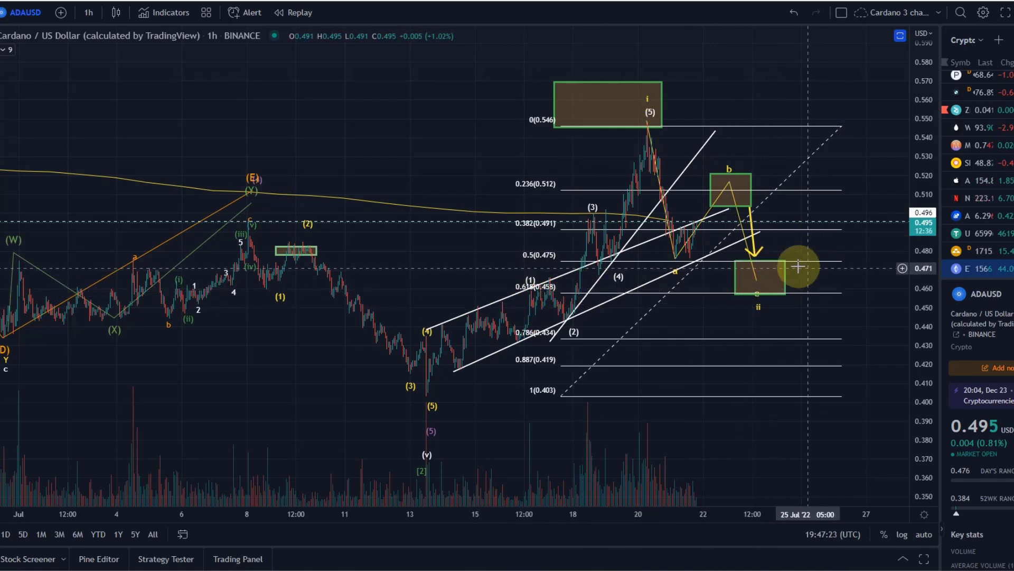
{"action": "left_click", "coordinate": [627, 84]}
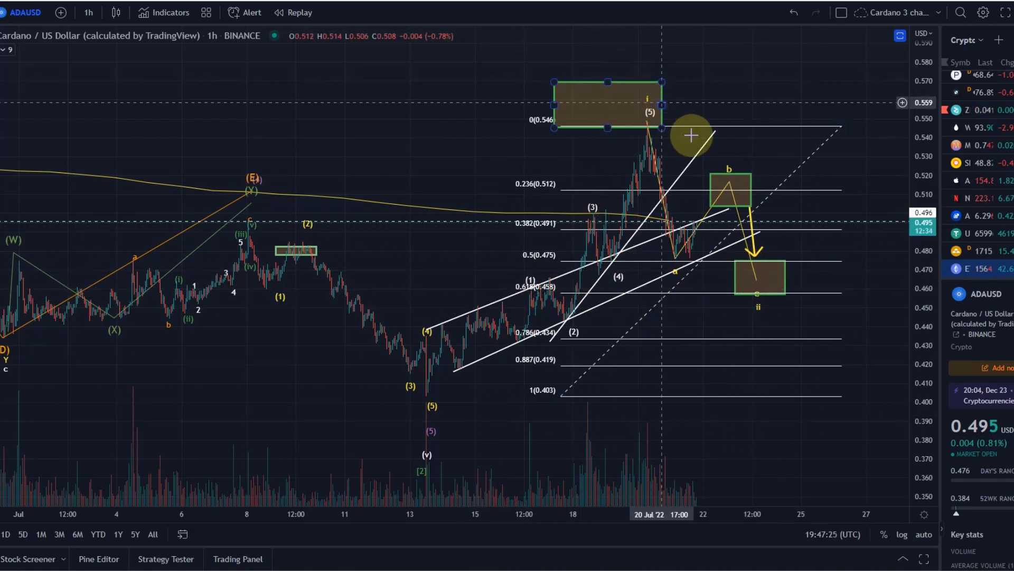
{"action": "left_click", "coordinate": [787, 312]}
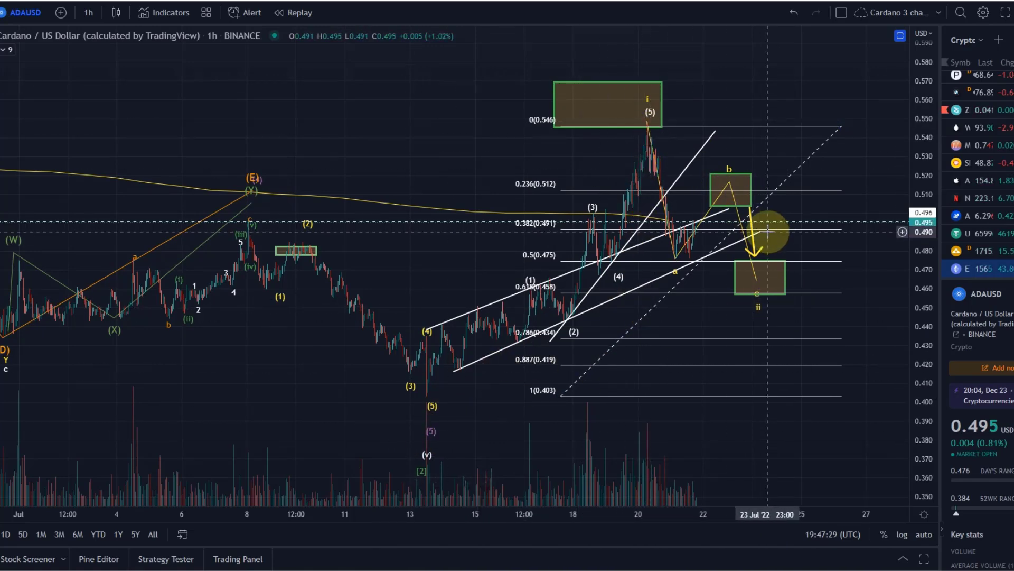
{"action": "scroll", "coordinate": [650, 168], "scroll_direction": "up", "scroll_amount": 3}
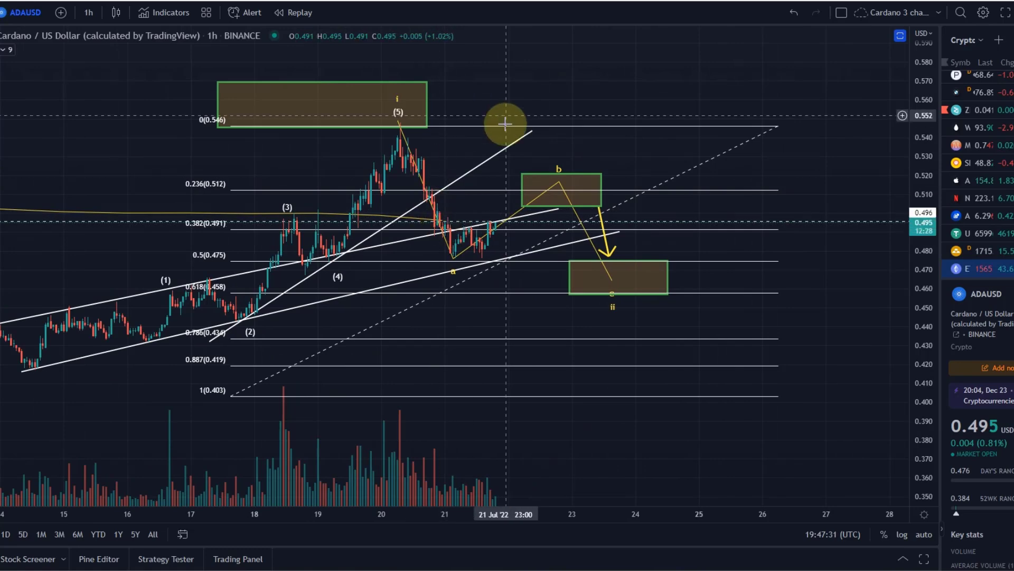
{"action": "left_click_drag", "start_coordinate": [490, 198], "coordinate": [617, 194]}
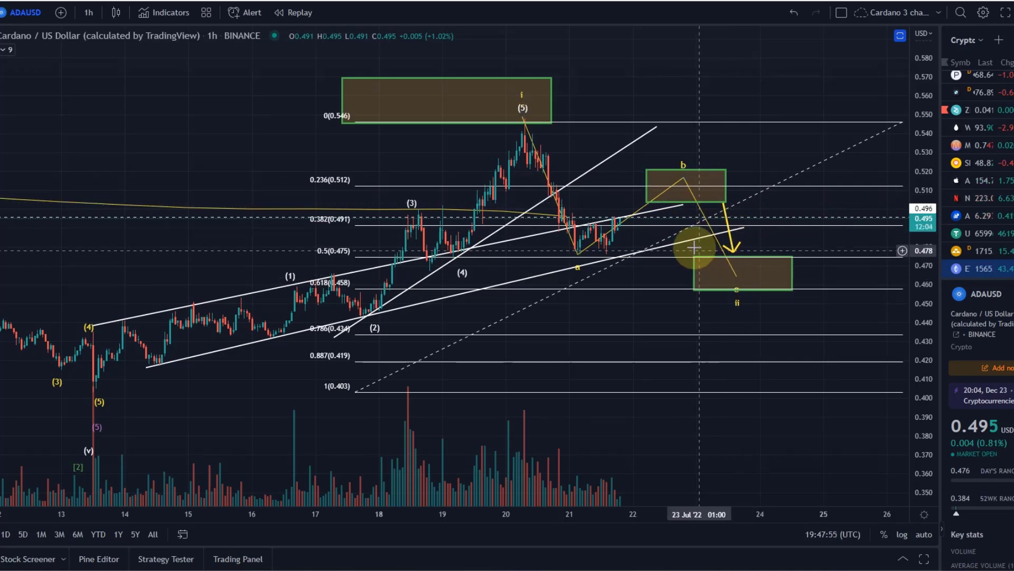
{"action": "scroll", "coordinate": [697, 248], "scroll_direction": "down", "scroll_amount": 5}
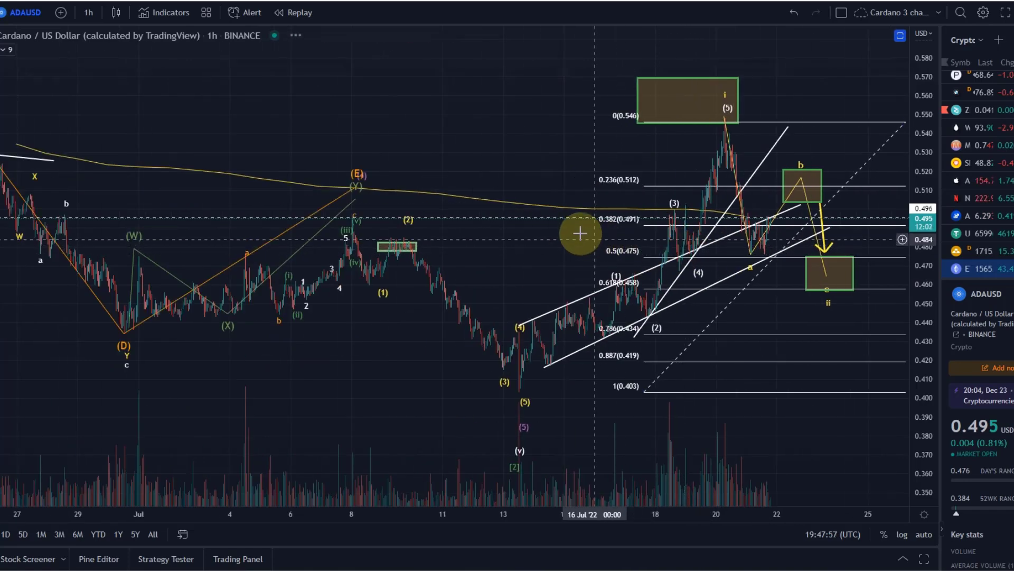
{"action": "left_click_drag", "start_coordinate": [528, 256], "coordinate": [471, 228]}
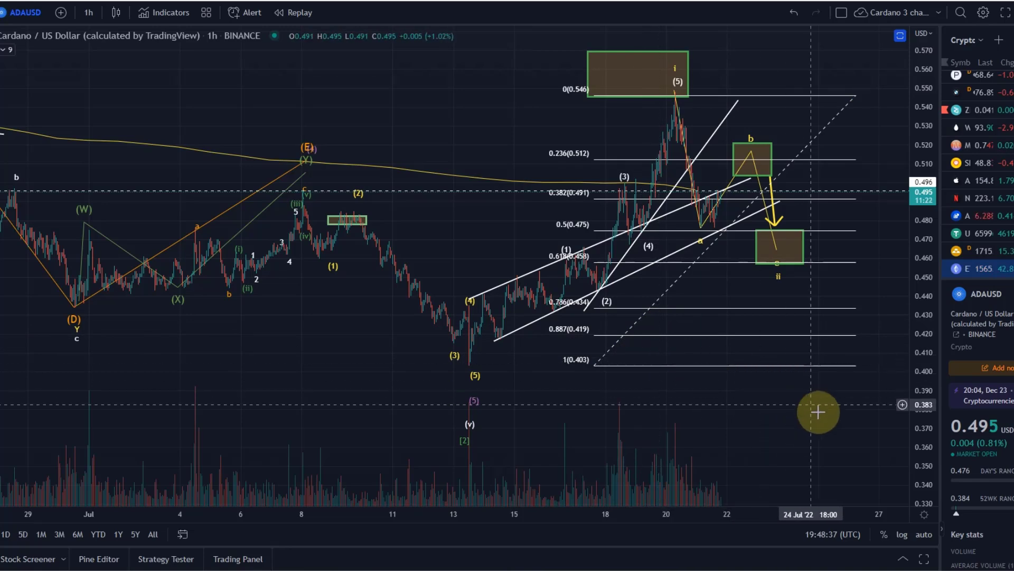
{"action": "scroll", "coordinate": [803, 405], "scroll_direction": "down", "scroll_amount": 3}
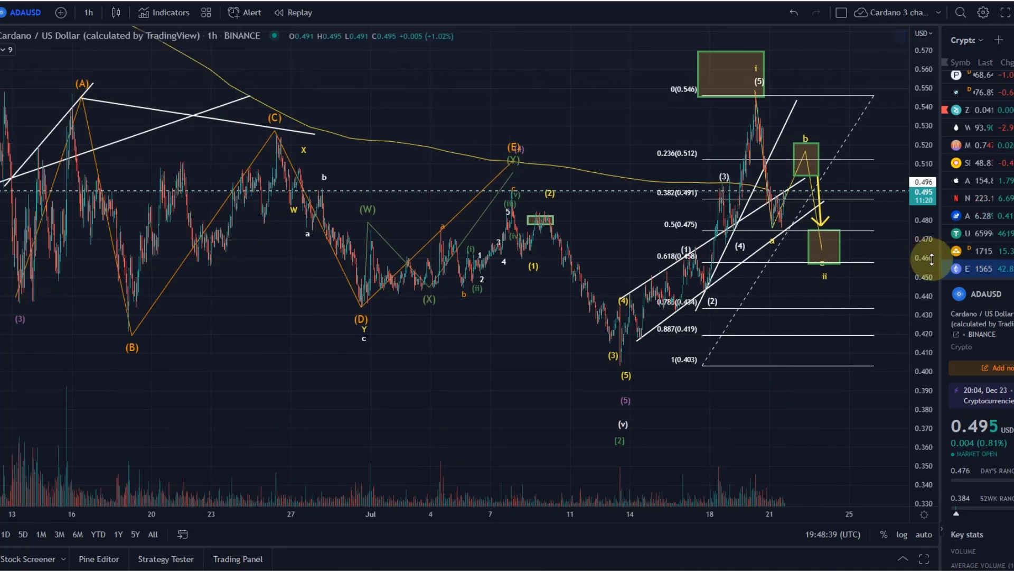
{"action": "scroll", "coordinate": [872, 389], "scroll_direction": "down", "scroll_amount": 4}
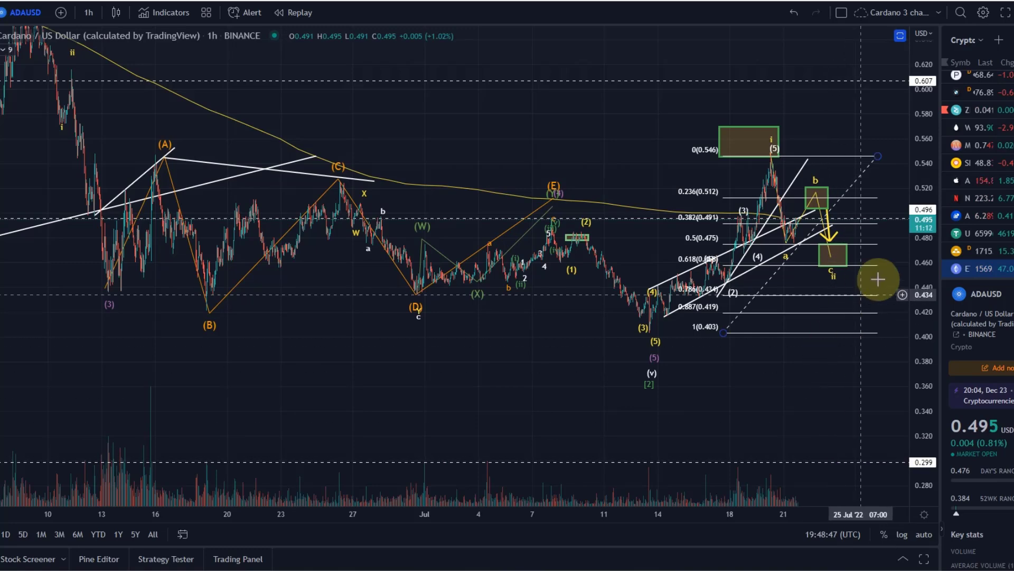
{"action": "scroll", "coordinate": [700, 317], "scroll_direction": "up", "scroll_amount": 3}
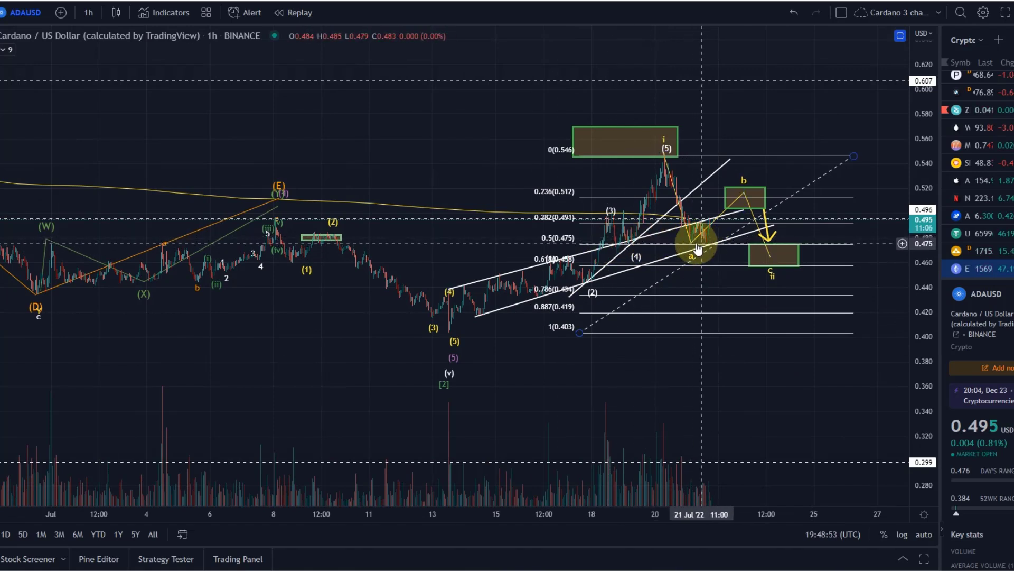
{"action": "left_click", "coordinate": [745, 186]}
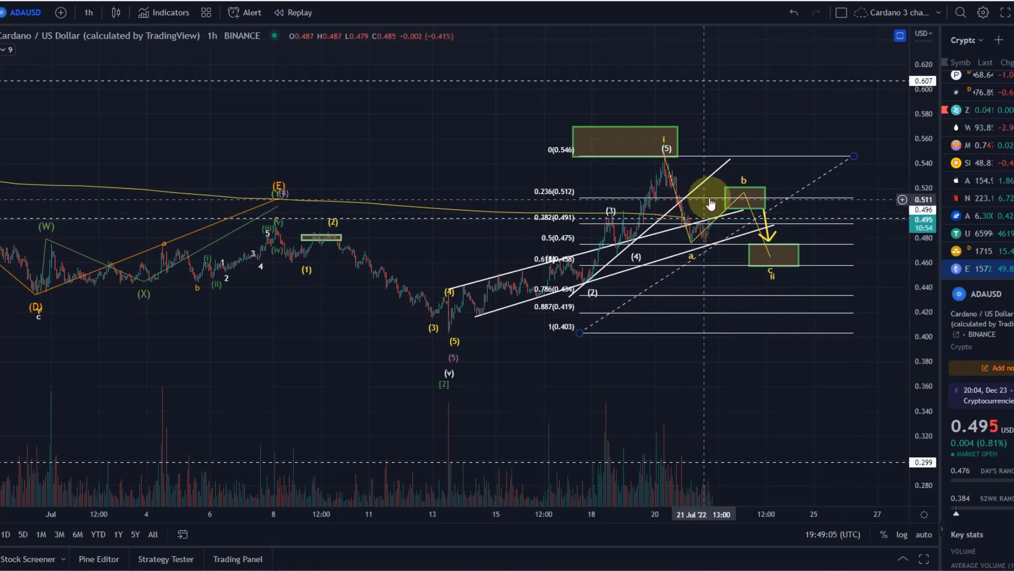
{"action": "left_click_drag", "start_coordinate": [701, 374], "coordinate": [631, 389]}
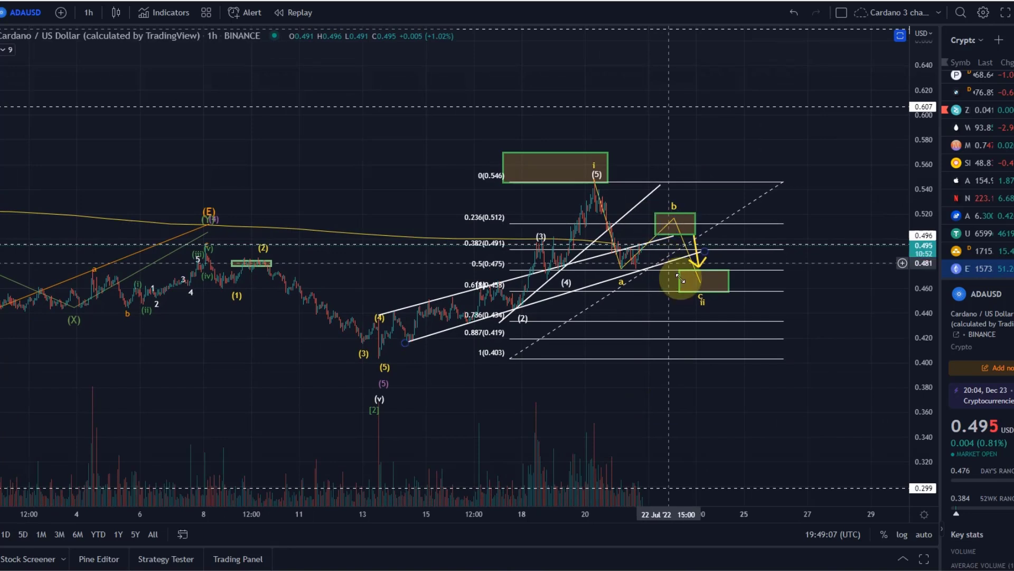